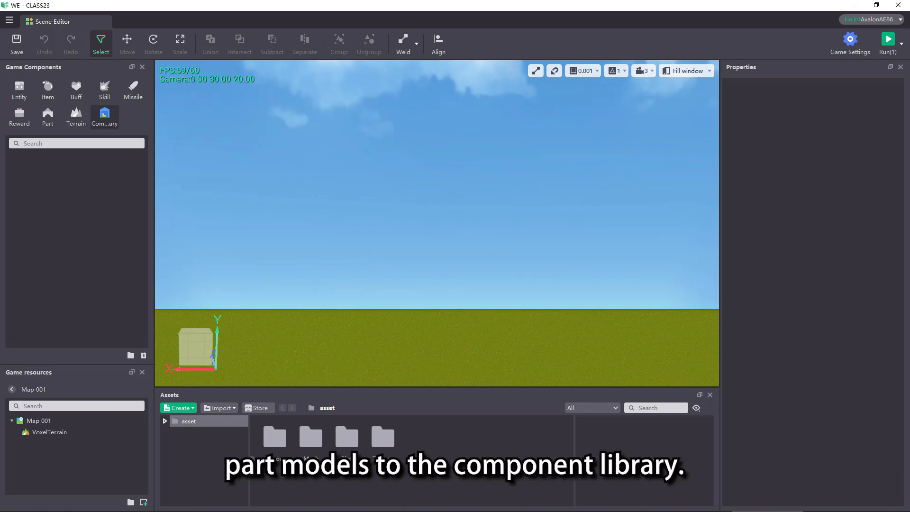
# Place four default white cube parts at different spots on the ground.
pyautogui.click(44, 124)
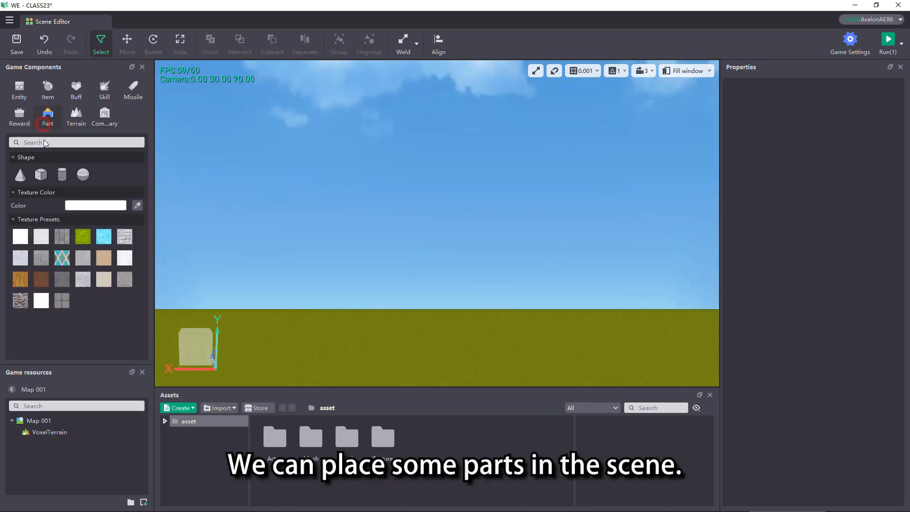
pyautogui.click(41, 175)
pyautogui.click(303, 360)
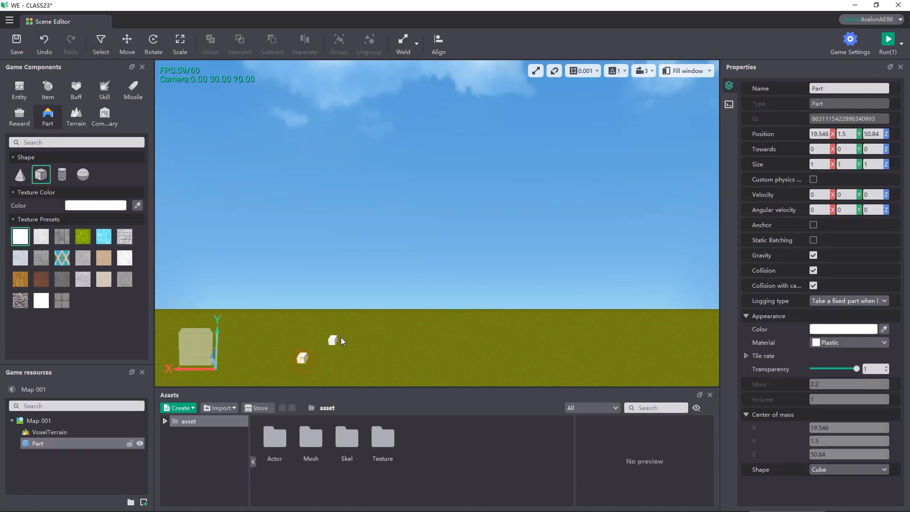
pyautogui.click(340, 337)
pyautogui.click(360, 348)
pyautogui.click(380, 365)
# Put the cube part nearest the front centre into the component library and undo the transfer.
pyautogui.click(382, 361)
pyautogui.rightClick(382, 361)
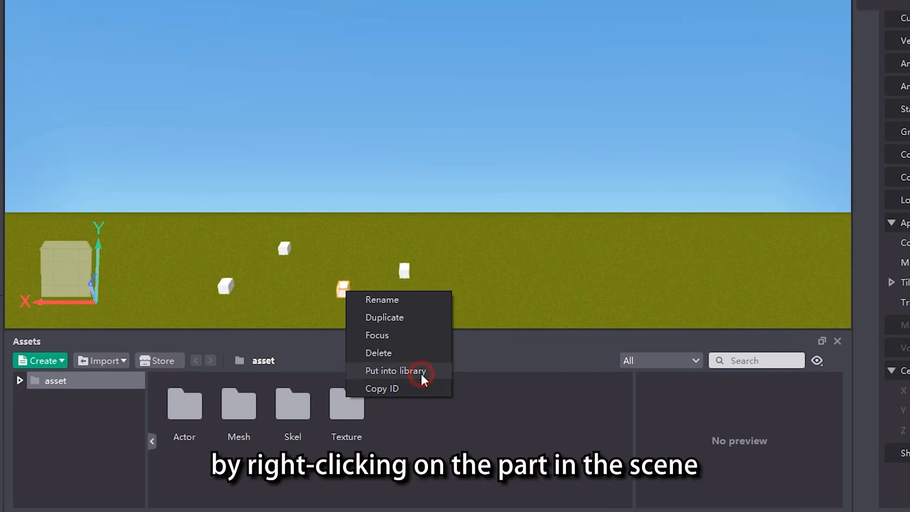
pyautogui.click(421, 374)
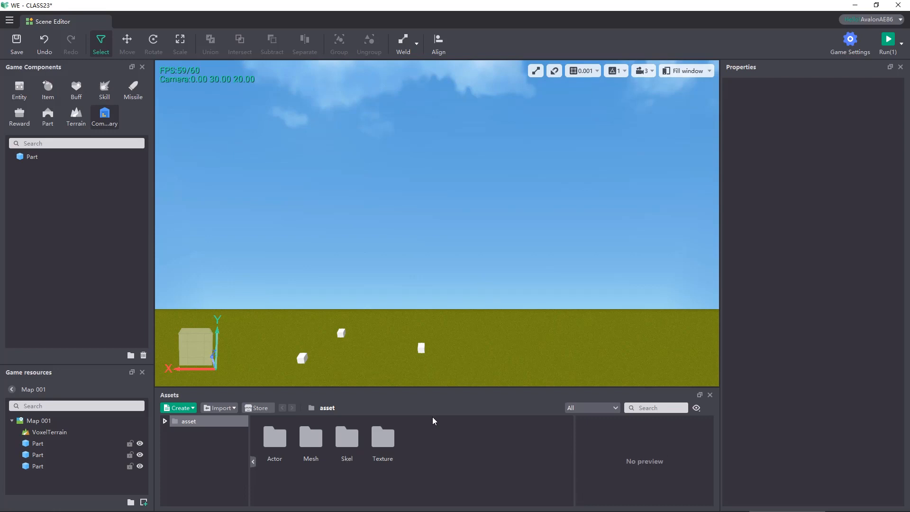
pyautogui.hotkey('ctrl', 'z')
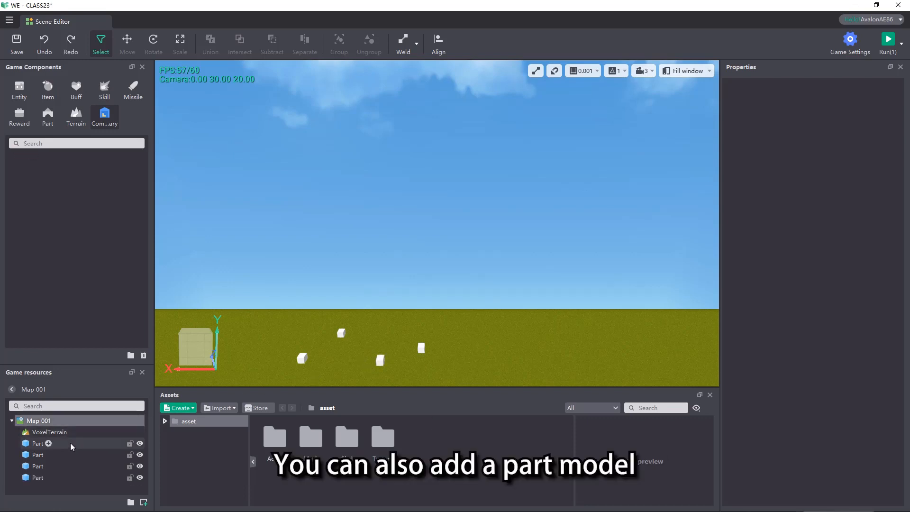
# Put two of the scene's cube parts into the component library.
pyautogui.moveTo(73, 447); pyautogui.dragTo(63, 173)
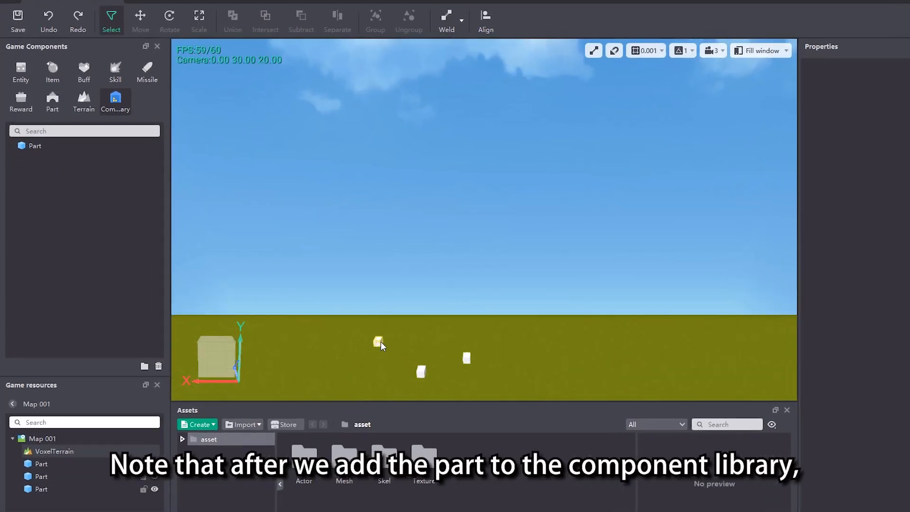
pyautogui.rightClick(382, 346)
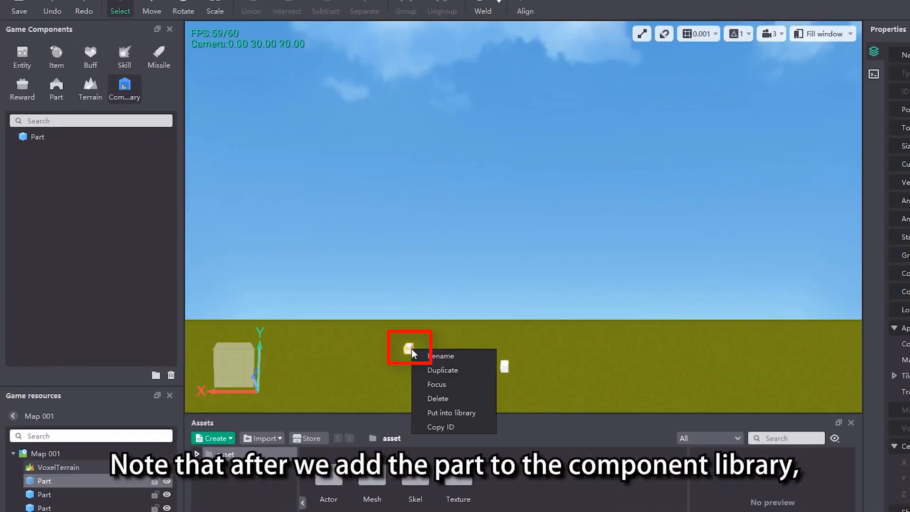
pyautogui.click(462, 413)
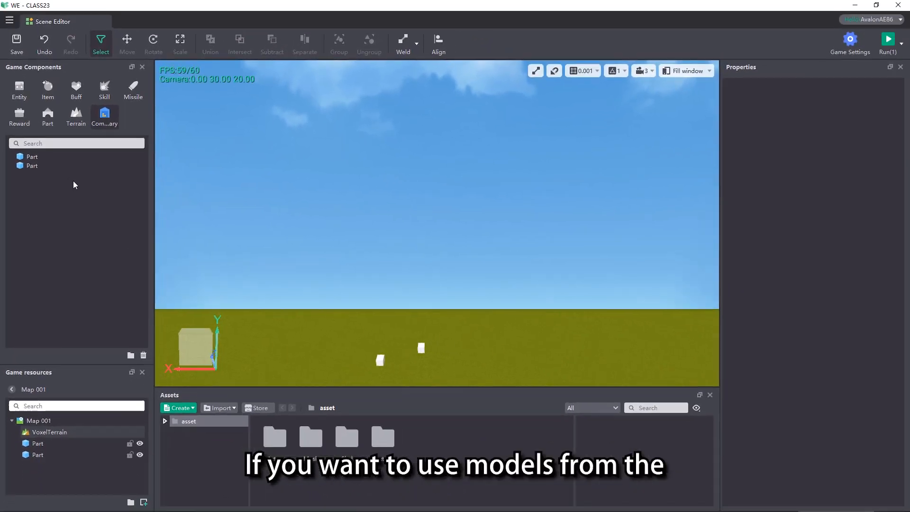
# Place the second Part from the component library on the ground behind the remaining cubes and deselect it.
pyautogui.moveTo(57, 167); pyautogui.dragTo(344, 337)
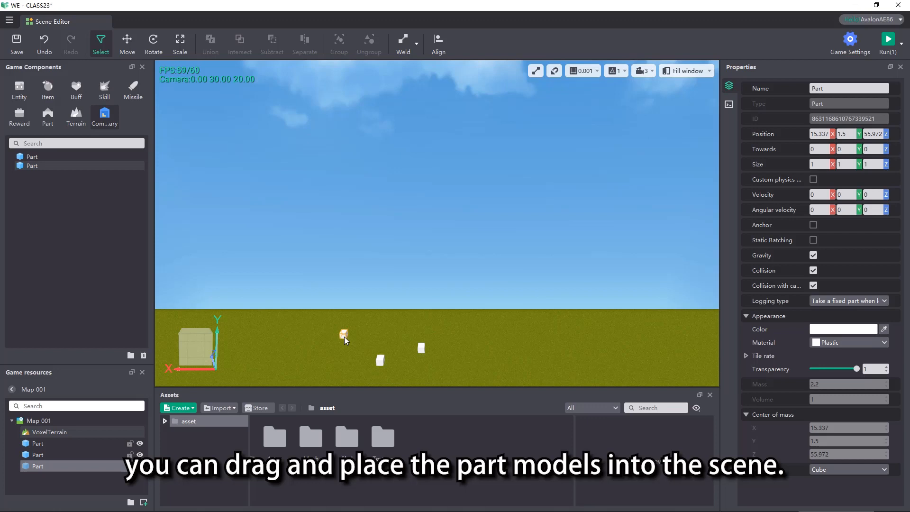
pyautogui.press('Escape')
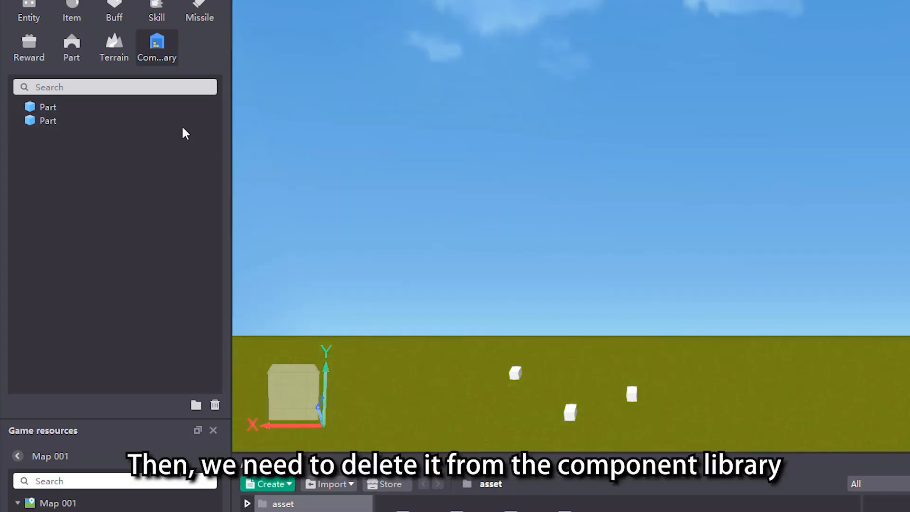
# Delete the second Part from the component library and confirm the removal.
pyautogui.click(174, 122)
pyautogui.click(215, 404)
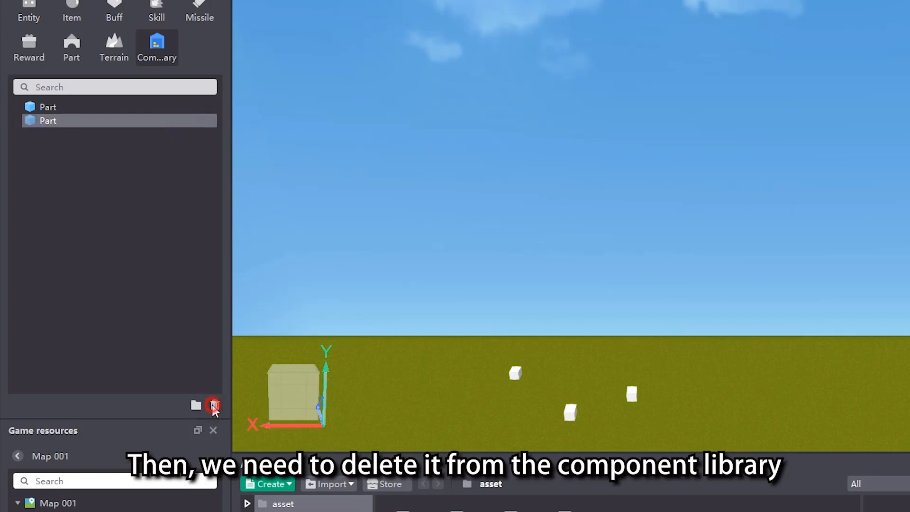
pyautogui.click(743, 269)
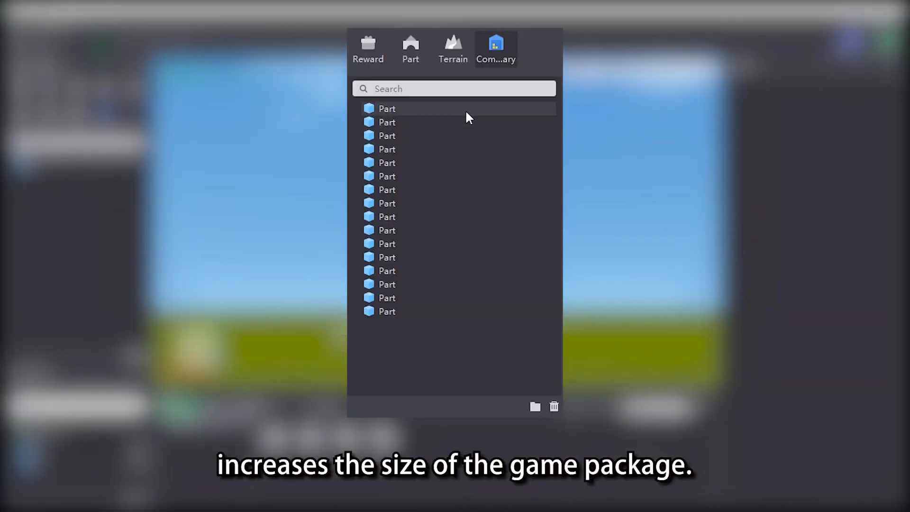
# Select every Part in the long component library list and delete them all together.
pyautogui.click(466, 112)
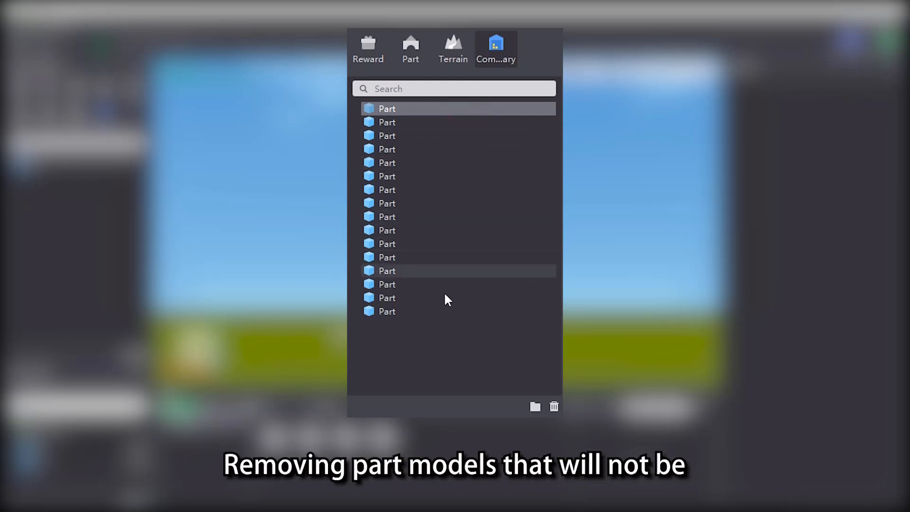
pyautogui.keyDown('shift'); pyautogui.click(439, 309); pyautogui.keyUp('shift')
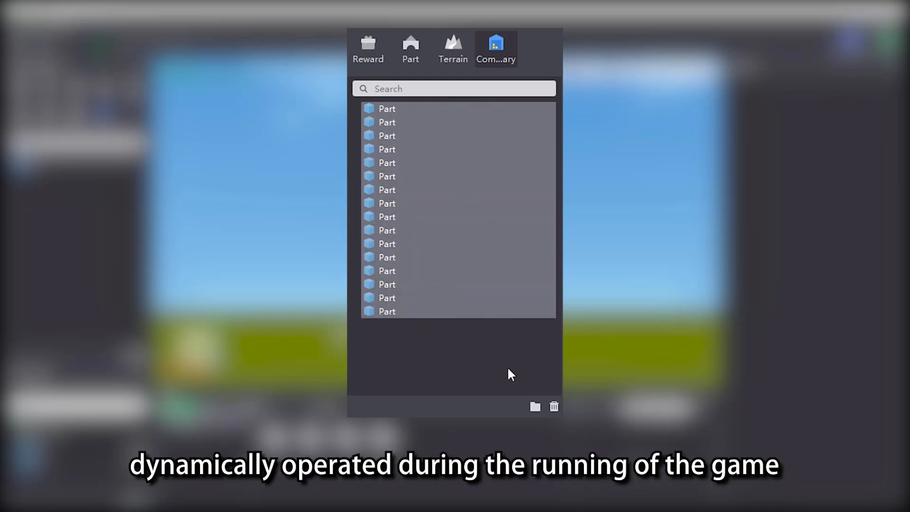
pyautogui.click(555, 408)
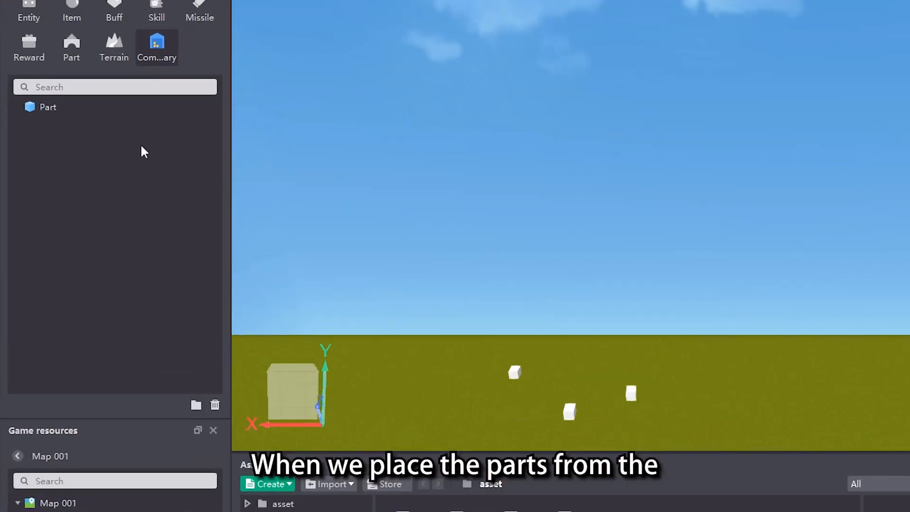
# Place the library Part on the ground beside the other cubes and set this scene copy's size to 2 × 2 × 2.
pyautogui.moveTo(59, 107)
pyautogui.mouseDown()
pyautogui.moveTo(203, 189)
pyautogui.moveTo(464, 405)
pyautogui.moveTo(500, 414)
pyautogui.mouseUp()
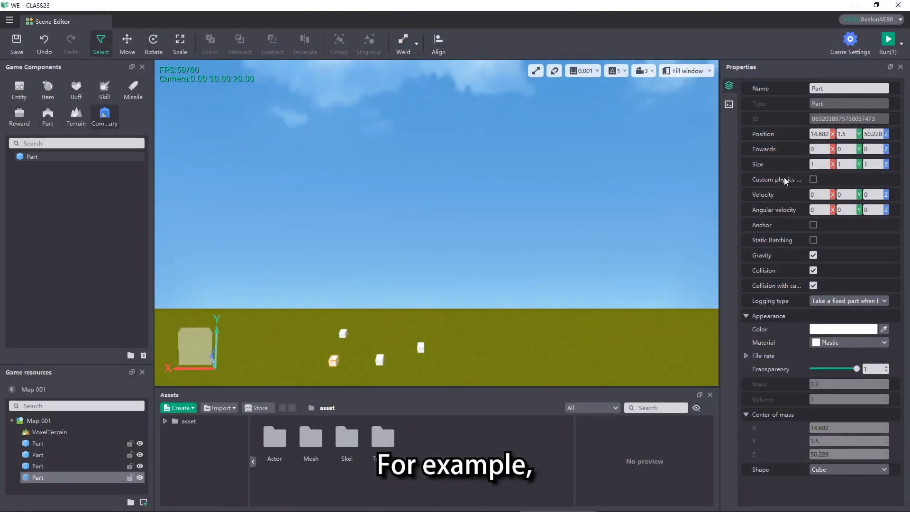
pyautogui.doubleClick(819, 164)
pyautogui.write('2')
pyautogui.click(857, 164)
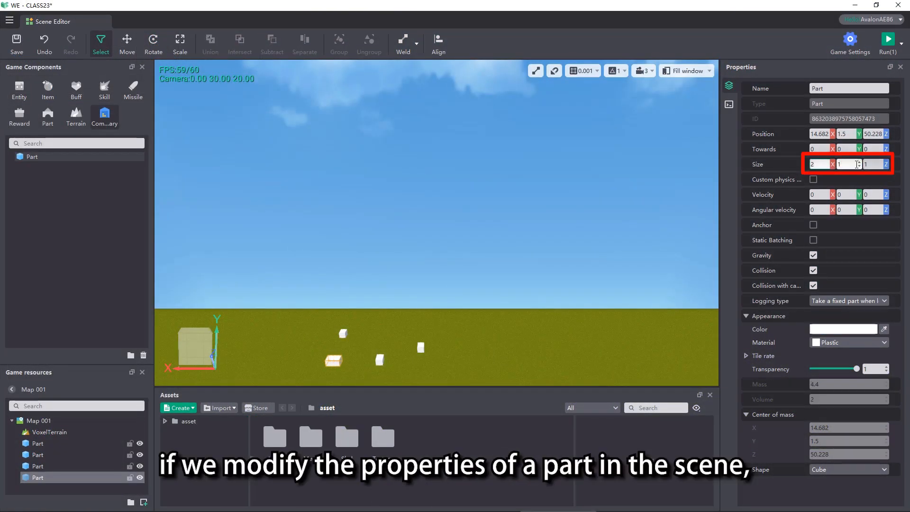
pyautogui.click(860, 162)
pyautogui.click(887, 162)
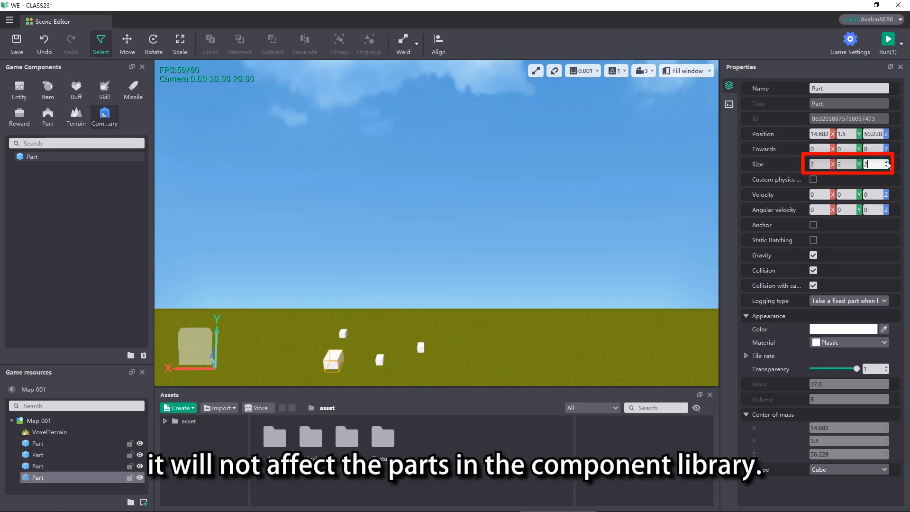
# Set the size of the Part stored in the component library to 2 × 2 × 2 and select its scene copy for comparison.
pyautogui.click(32, 158)
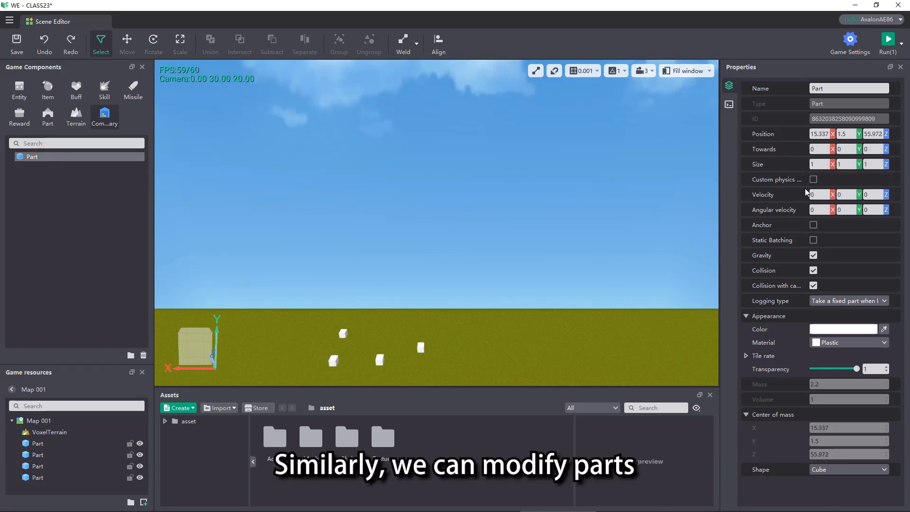
pyautogui.click(832, 163)
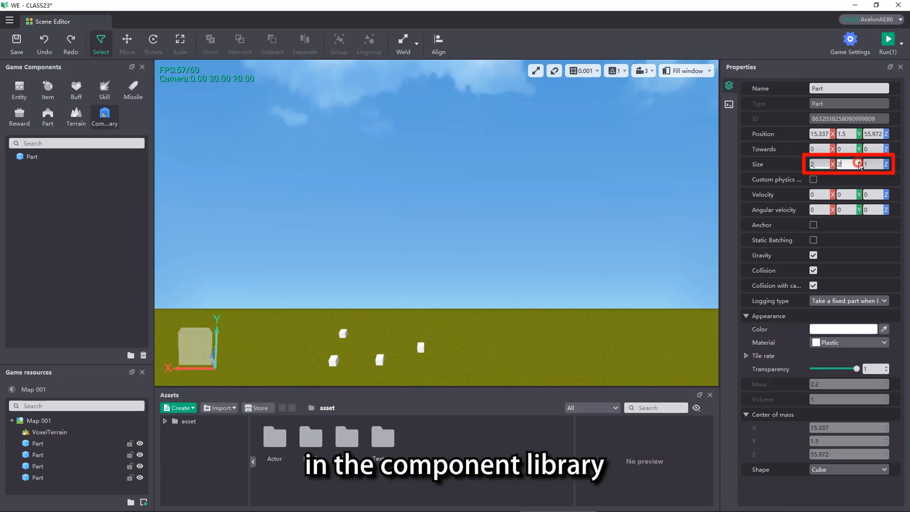
pyautogui.click(858, 162)
pyautogui.click(885, 162)
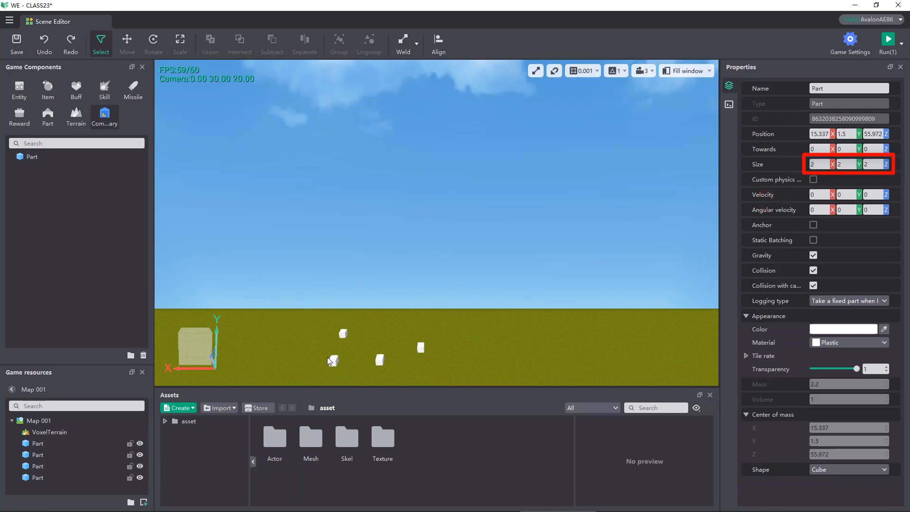
pyautogui.click(332, 361)
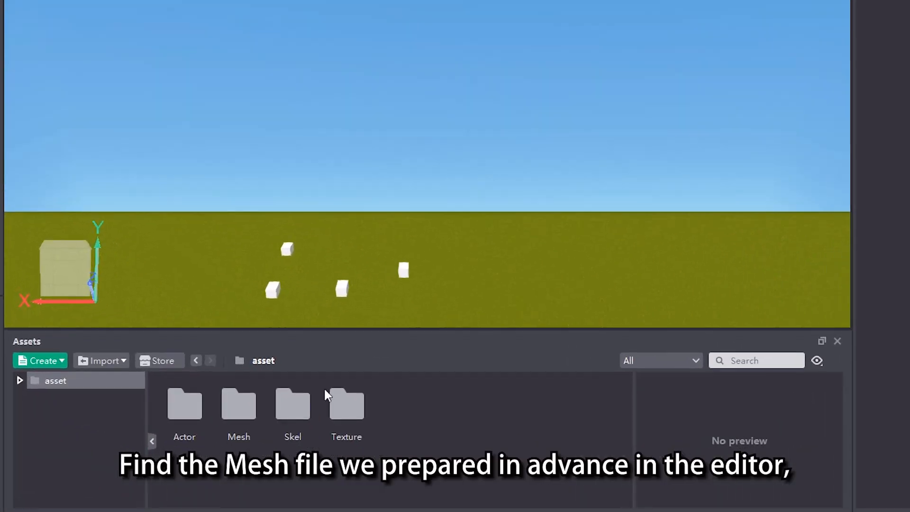
# Place g1055_tower.mesh from the Mesh assets' Eiffel Tower folder into the scene and move it onto the grass beside the cubes.
pyautogui.doubleClick(236, 406)
pyautogui.click(235, 407)
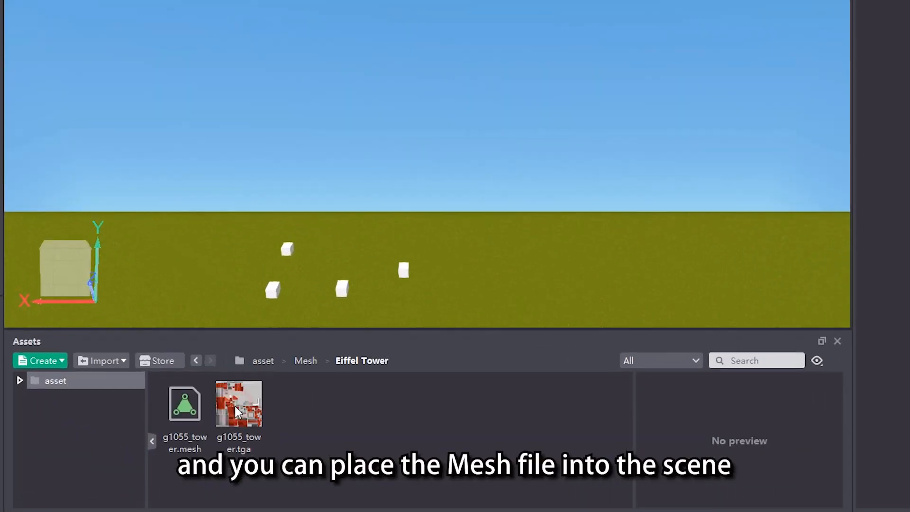
pyautogui.click(184, 405)
pyautogui.moveTo(183, 408); pyautogui.dragTo(550, 244)
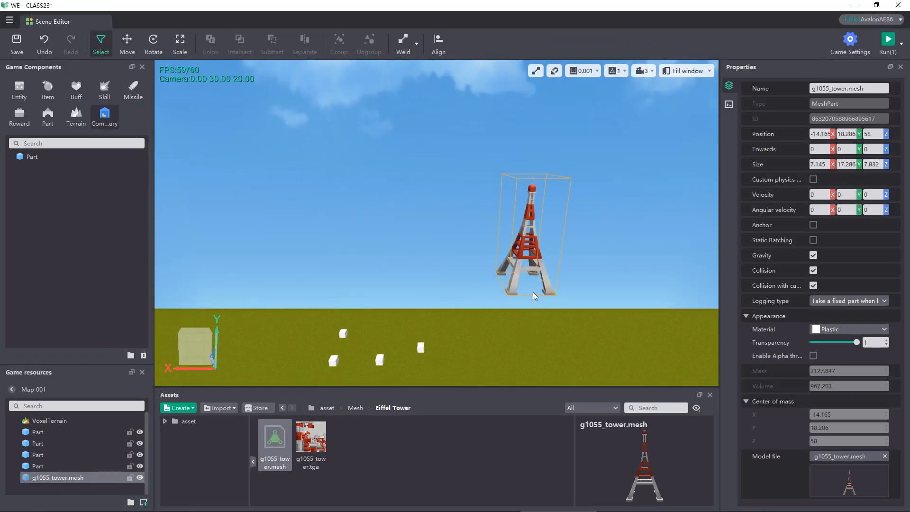
pyautogui.moveTo(532, 292); pyautogui.dragTo(480, 352)
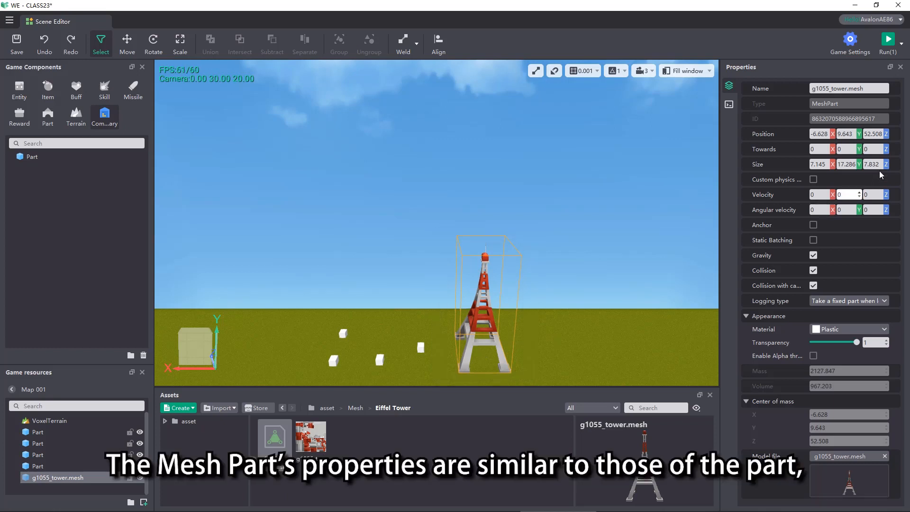
# Increase the tower mesh's Y size to 20.286.
pyautogui.click(860, 162)
pyautogui.click(860, 162)
pyautogui.click(860, 162)
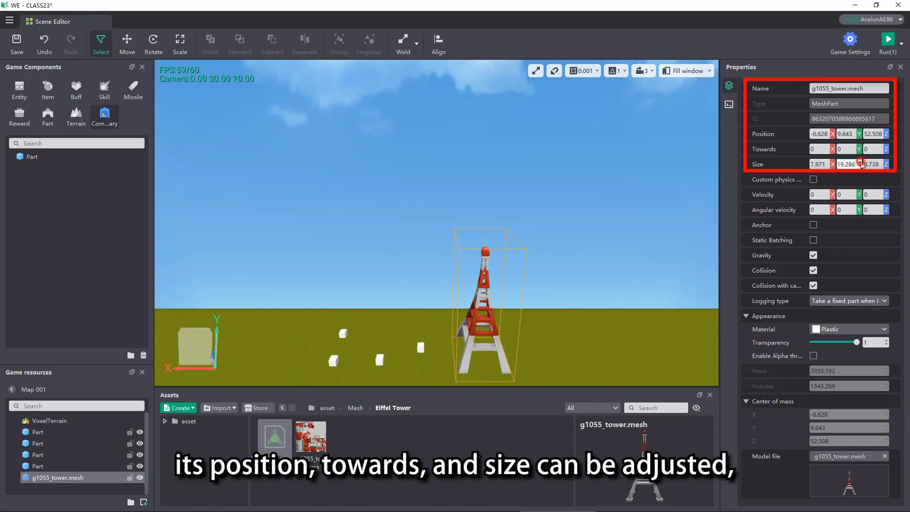
# Set the tower mesh's Towards Y value to 8 and raise its Y position to 11.643.
pyautogui.click(859, 148)
pyautogui.click(860, 148)
pyautogui.click(860, 148)
pyautogui.click(860, 148)
pyautogui.click(860, 148)
pyautogui.click(860, 148)
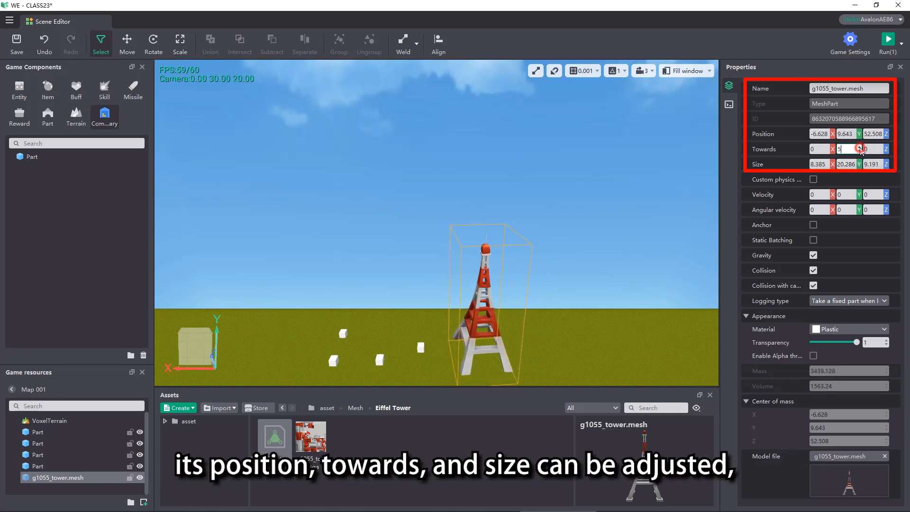
pyautogui.click(860, 148)
pyautogui.click(860, 148)
pyautogui.click(860, 132)
pyautogui.click(859, 133)
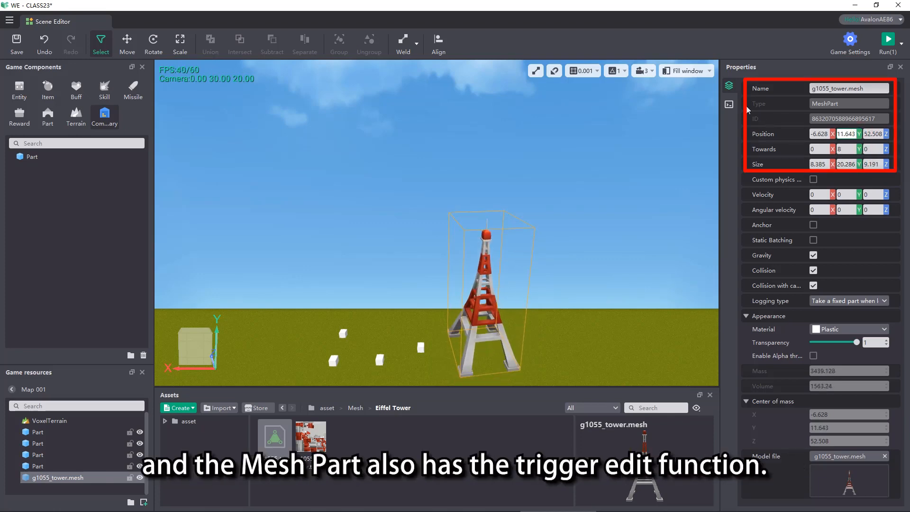
# Open the trigger editor for the tower mesh part.
pyautogui.click(729, 104)
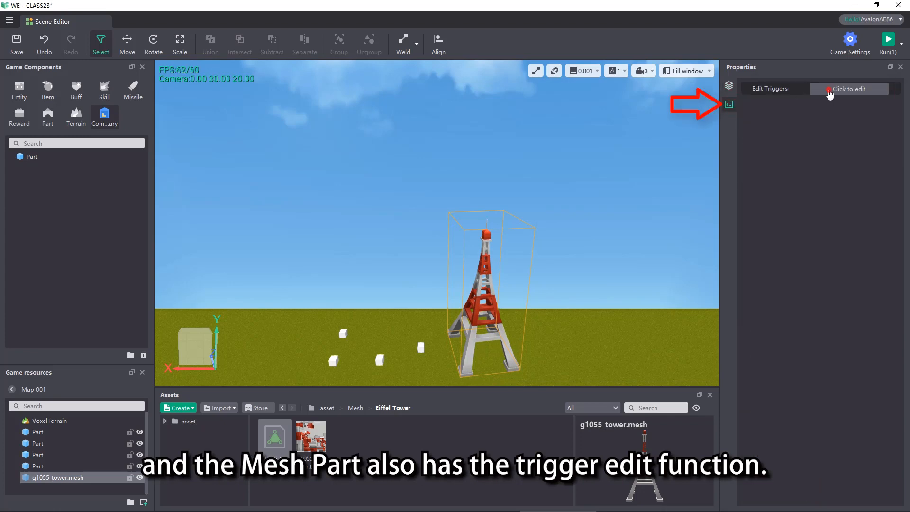
pyautogui.click(828, 89)
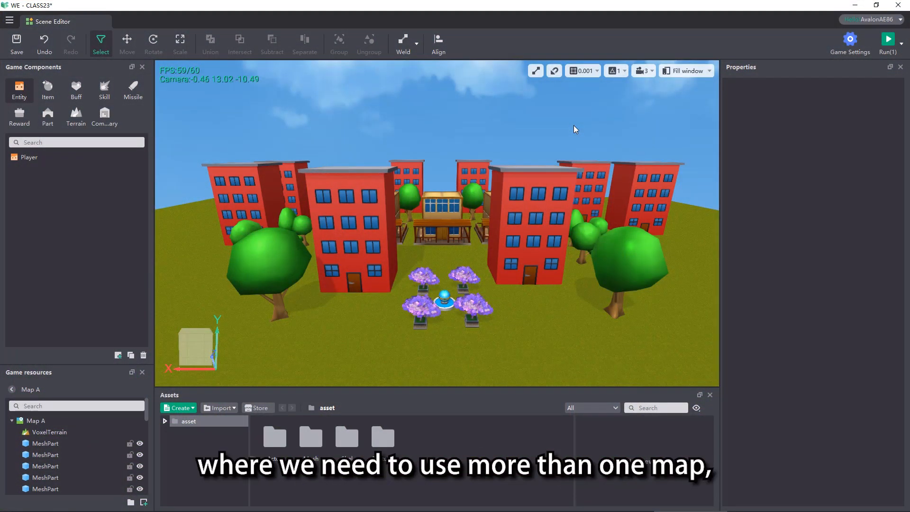
# Set the Spawn Point map to Map A in the game settings and open the map selection for Spawn position.
pyautogui.click(850, 42)
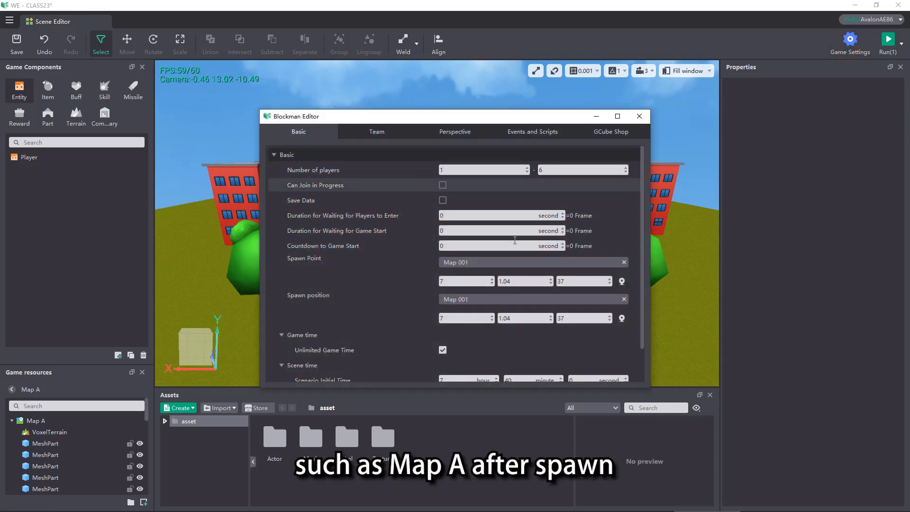
pyautogui.click(491, 261)
pyautogui.click(442, 200)
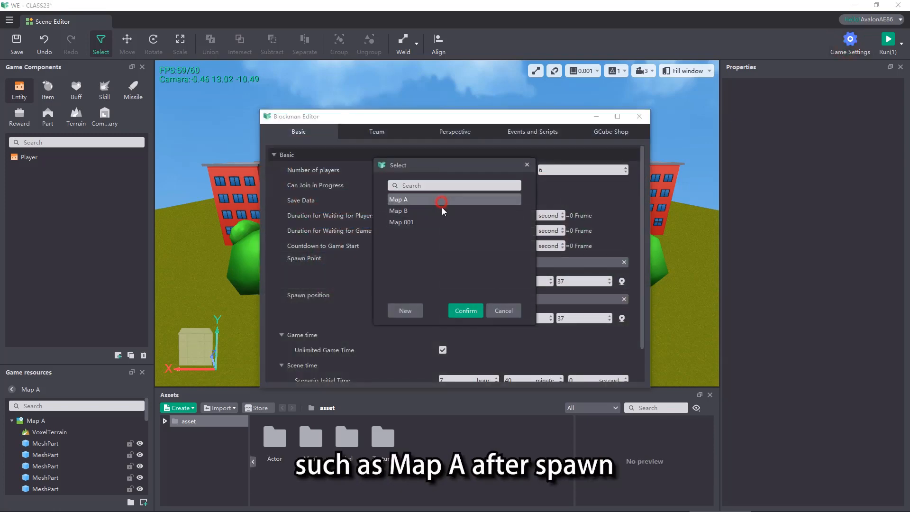
pyautogui.click(465, 311)
pyautogui.click(490, 294)
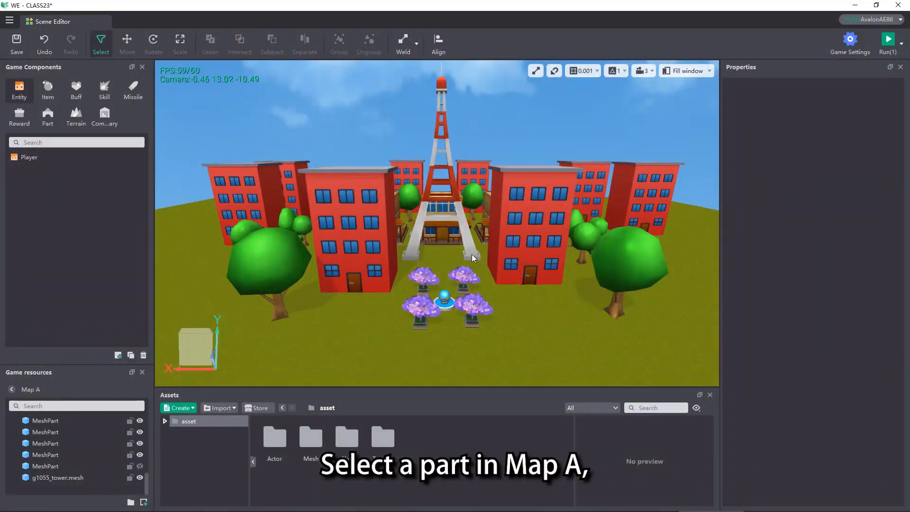
# Copy the tower mesh from Map A and place the copy on the empty ground of Map B.
pyautogui.click(470, 253)
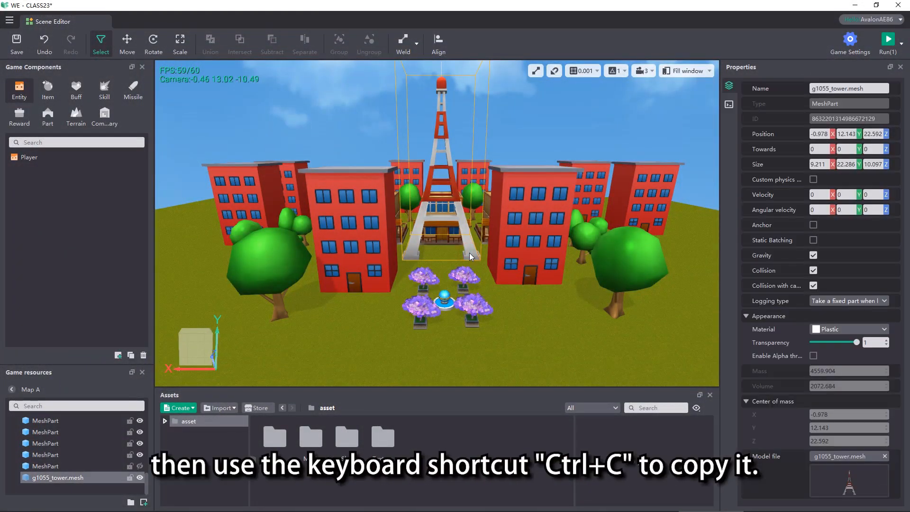
pyautogui.hotkey('ctrl', 'c')
pyautogui.hotkey('ctrl', 'v')
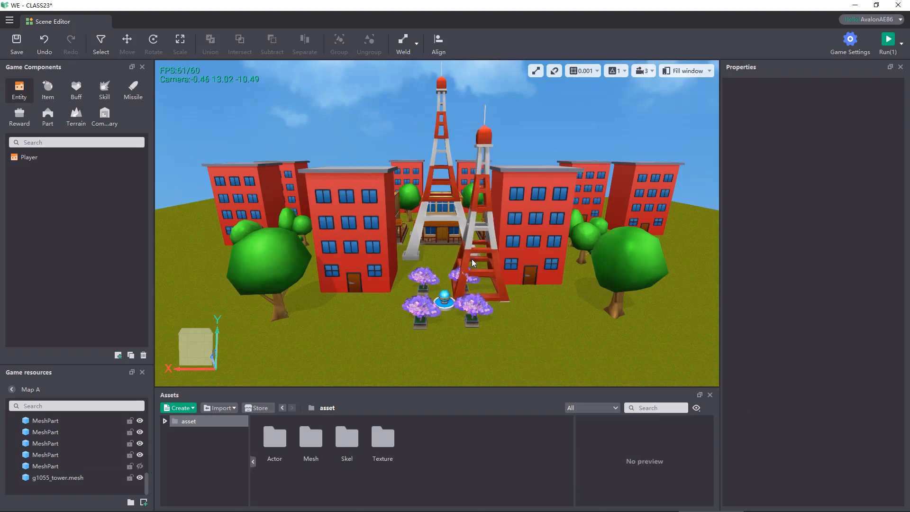
pyautogui.moveTo(476, 261); pyautogui.dragTo(405, 270)
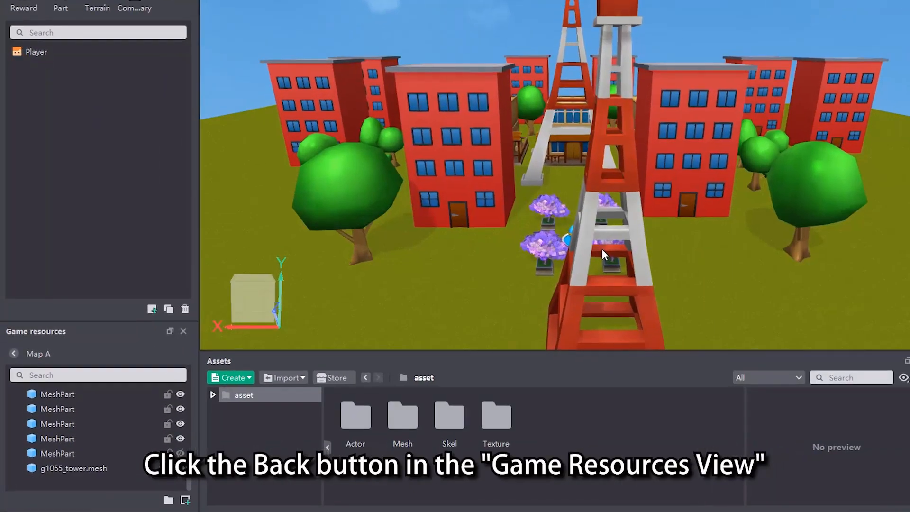
pyautogui.click(14, 356)
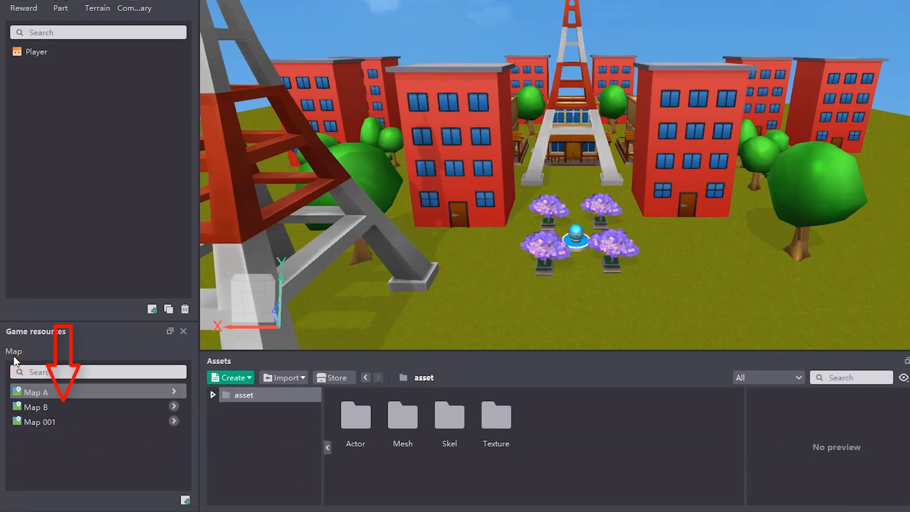
pyautogui.doubleClick(109, 408)
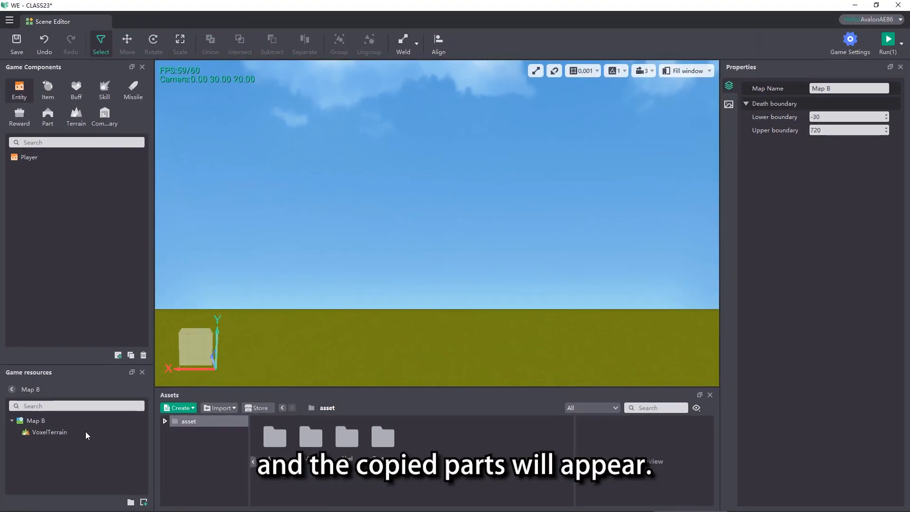
pyautogui.hotkey('ctrl', 'v')
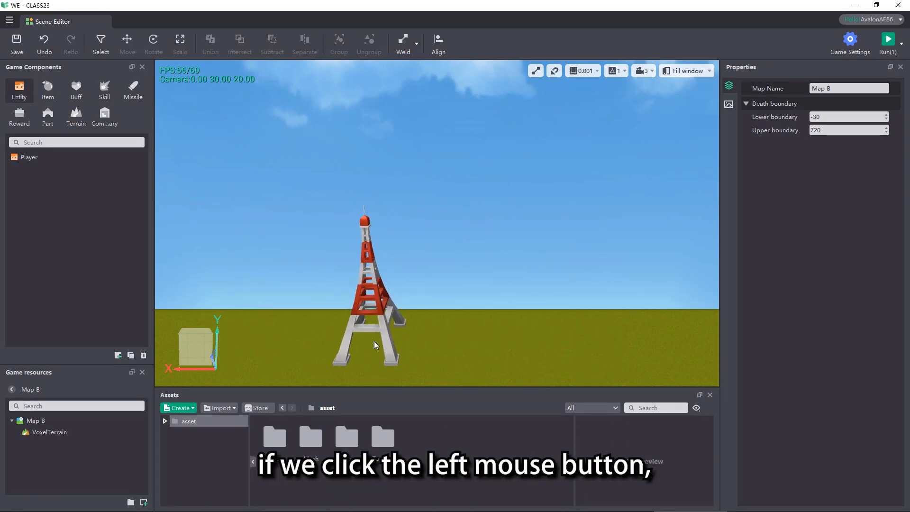
pyautogui.click(363, 352)
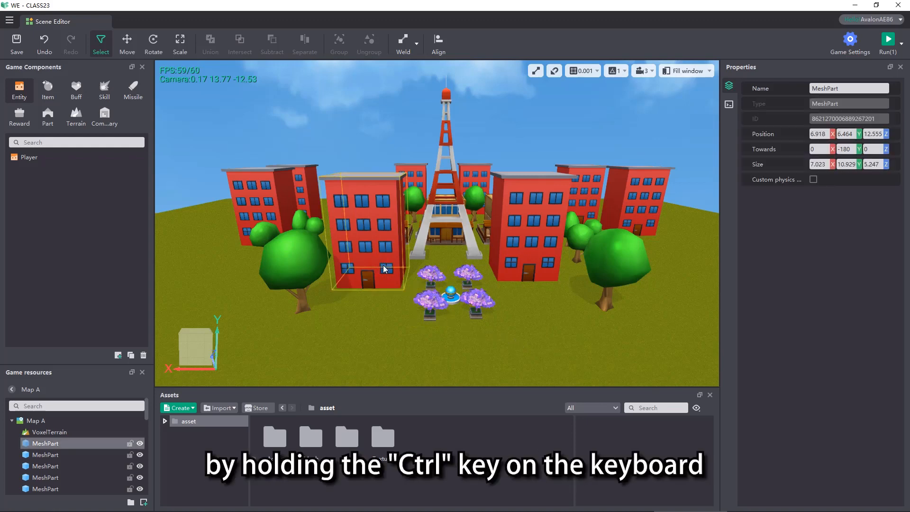
# Add the four purple flower trees and the tower to the selected front building in Map A, and copy all these parts.
pyautogui.keyDown('ctrl'); pyautogui.click(428, 274); pyautogui.keyUp('ctrl')
pyautogui.keyDown('ctrl'); pyautogui.click(434, 300); pyautogui.keyUp('ctrl')
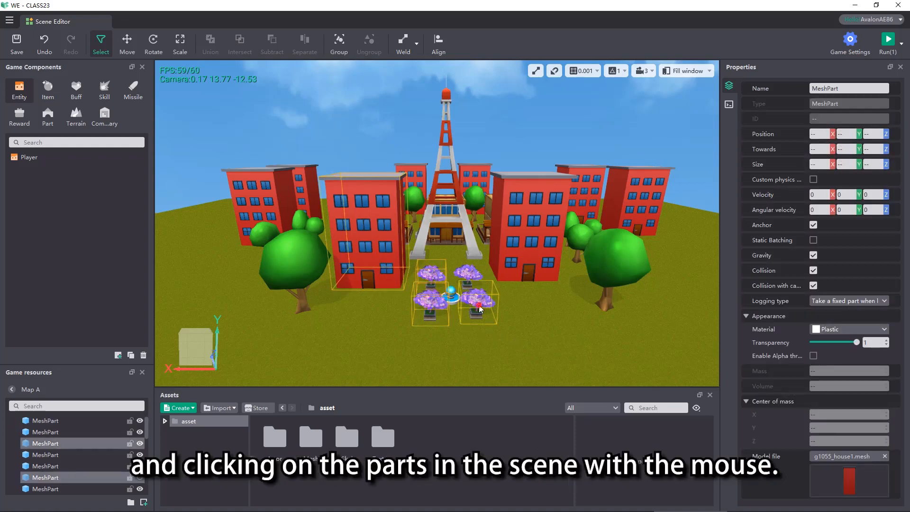
pyautogui.keyDown('ctrl'); pyautogui.click(480, 309); pyautogui.keyUp('ctrl')
pyautogui.keyDown('ctrl'); pyautogui.click(465, 269); pyautogui.keyUp('ctrl')
pyautogui.keyDown('ctrl'); pyautogui.click(466, 238); pyautogui.keyUp('ctrl')
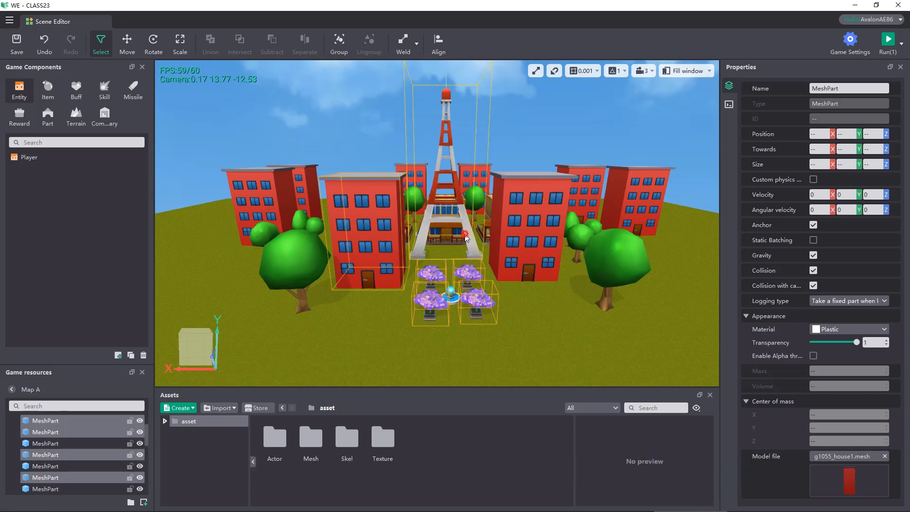
pyautogui.hotkey('ctrl', 'c')
pyautogui.hotkey('ctrl', 'v')
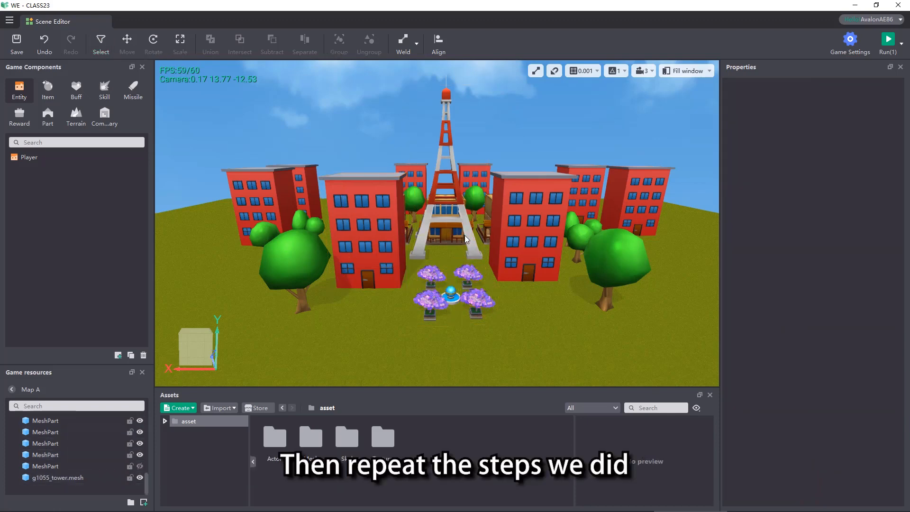
# Place the copied building, four flower trees and tower in Map B beside the existing tower.
pyautogui.click(12, 389)
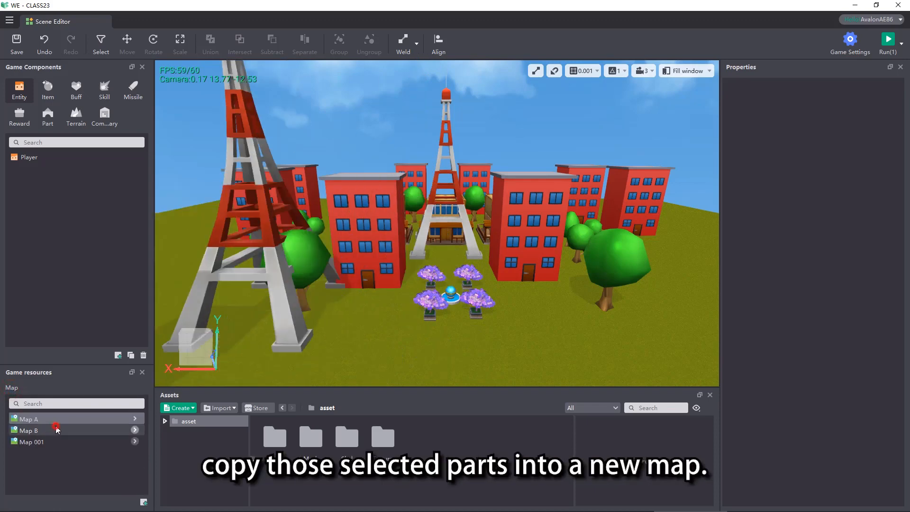
pyautogui.doubleClick(56, 429)
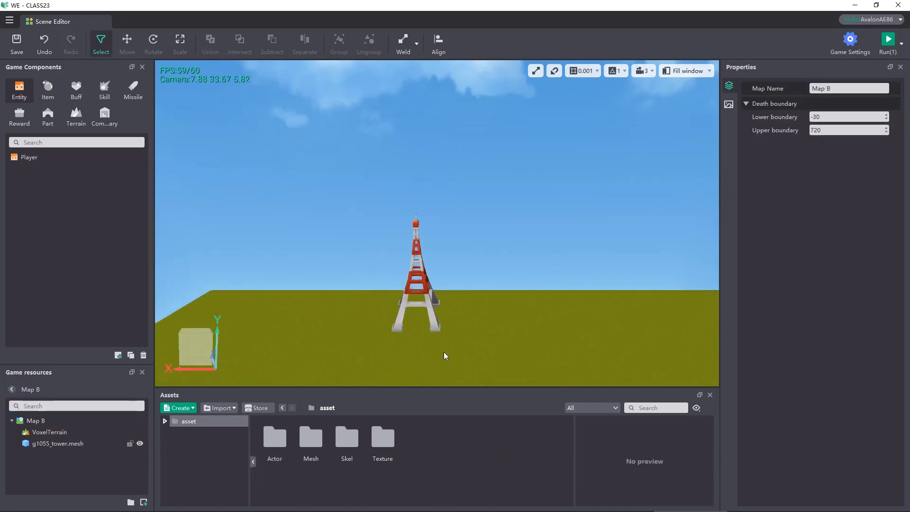
pyautogui.scroll(-3, 446, 355)
pyautogui.hotkey('ctrl', 'v')
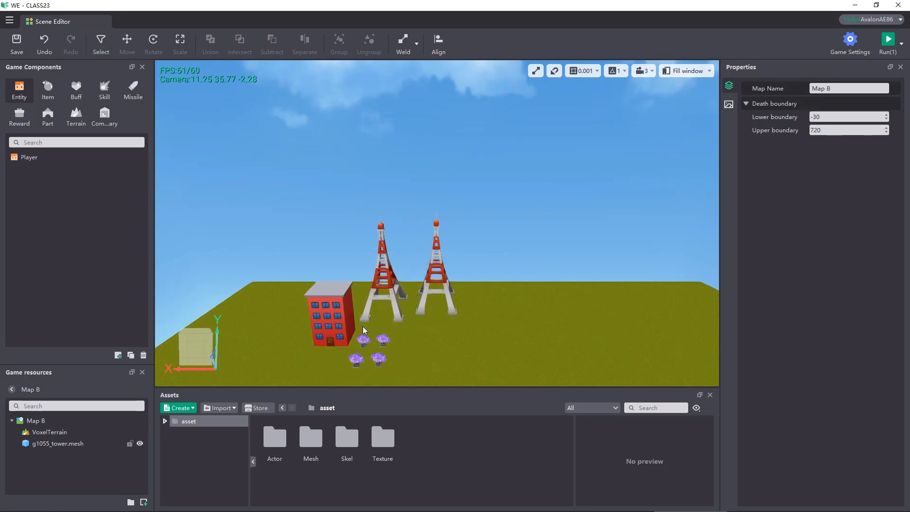
pyautogui.click(363, 326)
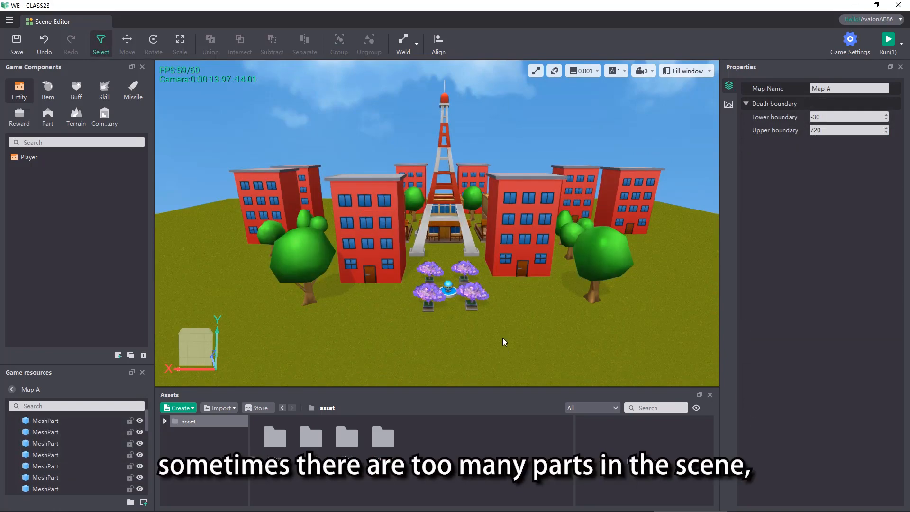
# Try selecting the overlapping tower, the house behind it and the neighbouring building one after another in the Map A scene.
pyautogui.click(471, 251)
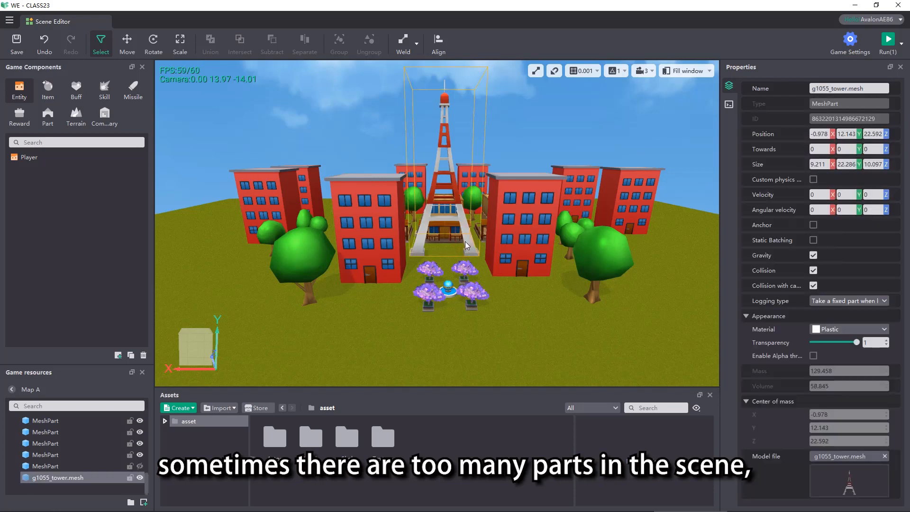
pyautogui.click(457, 236)
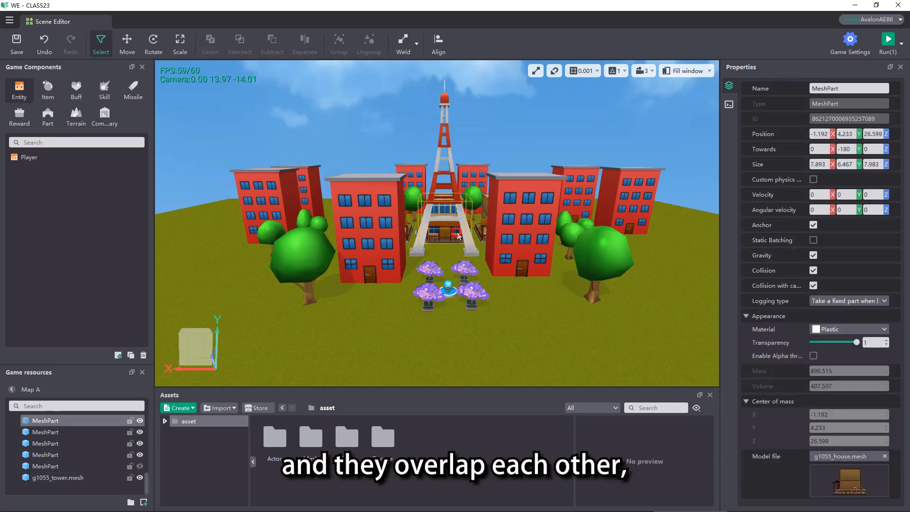
pyautogui.click(461, 237)
pyautogui.click(495, 236)
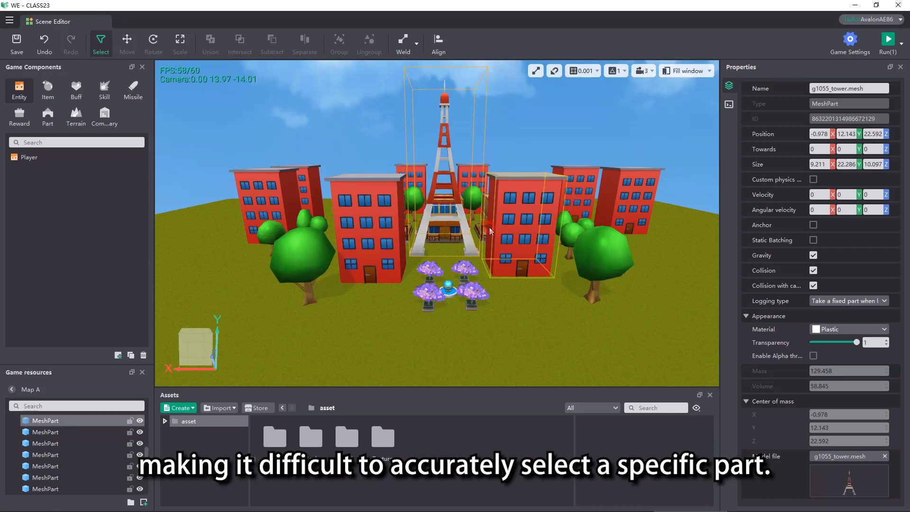
pyautogui.click(487, 228)
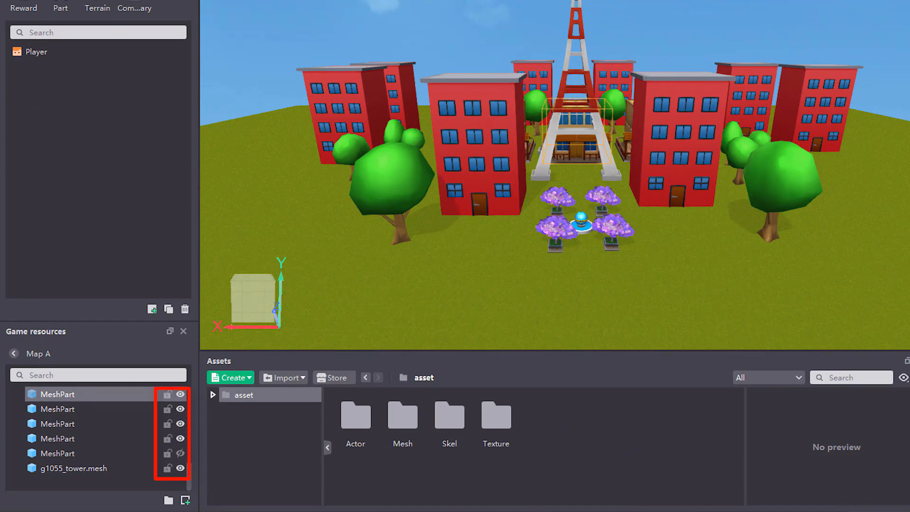
# Lock the purple flower tree in front of the fountain and test selecting it both in the scene and through its game resources entry.
pyautogui.click(615, 244)
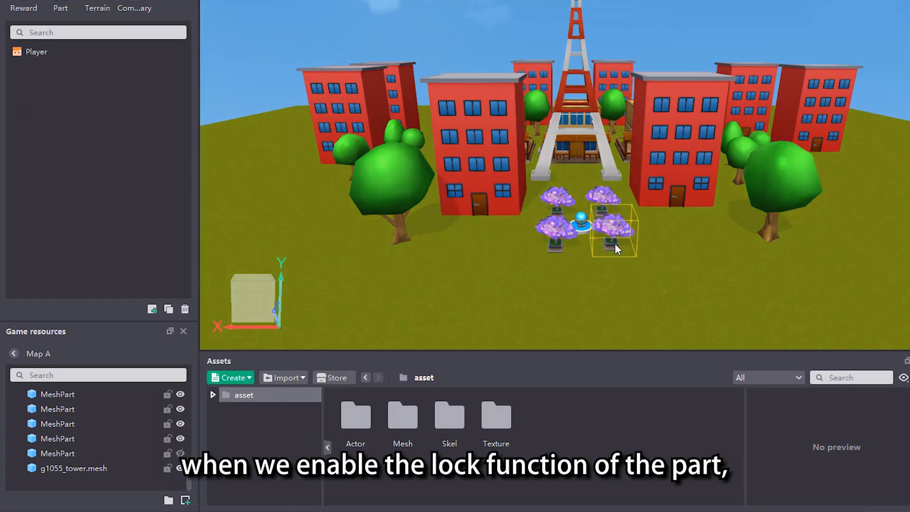
pyautogui.click(615, 245)
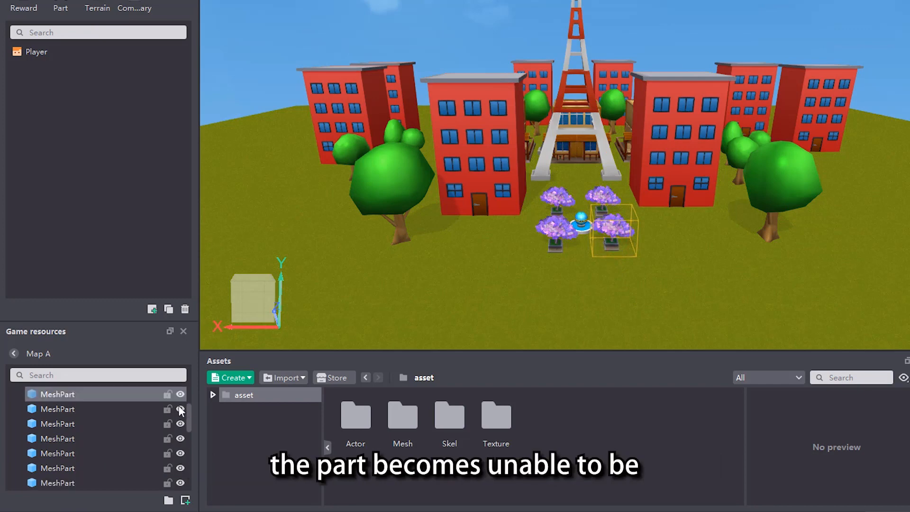
pyautogui.click(397, 297)
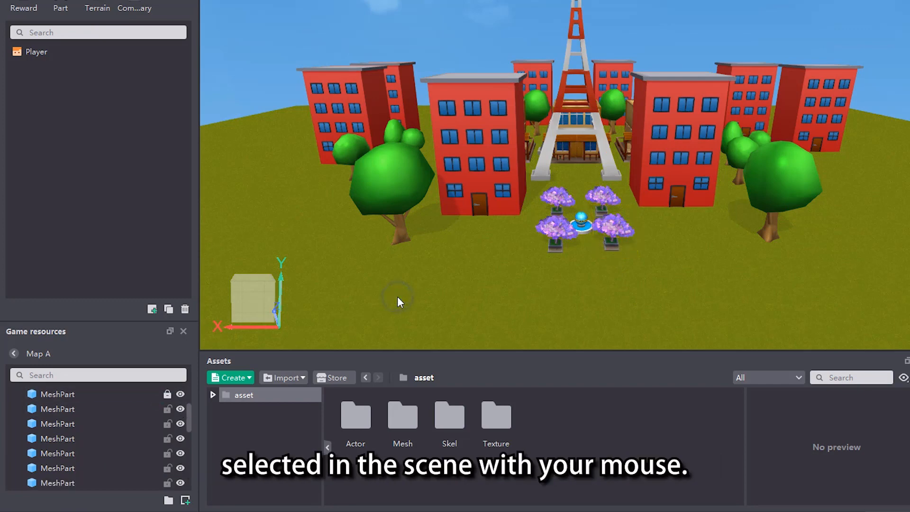
pyautogui.click(610, 237)
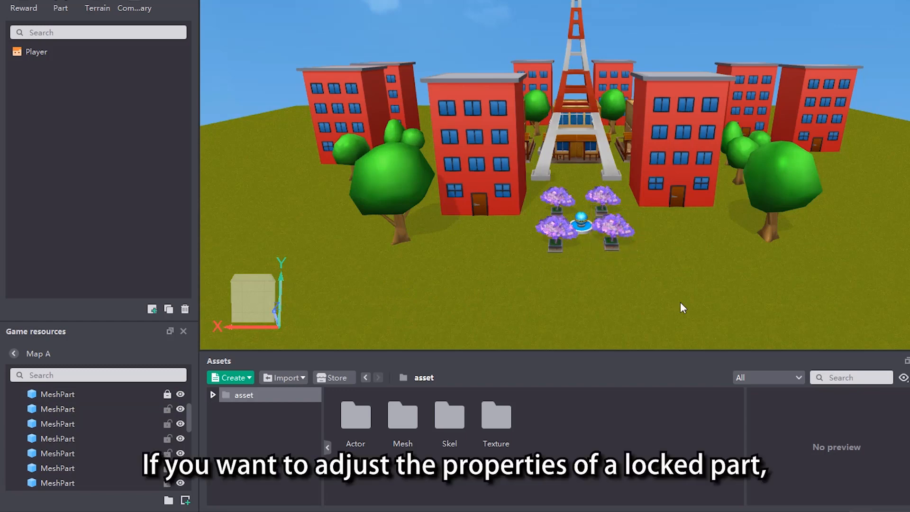
pyautogui.click(126, 395)
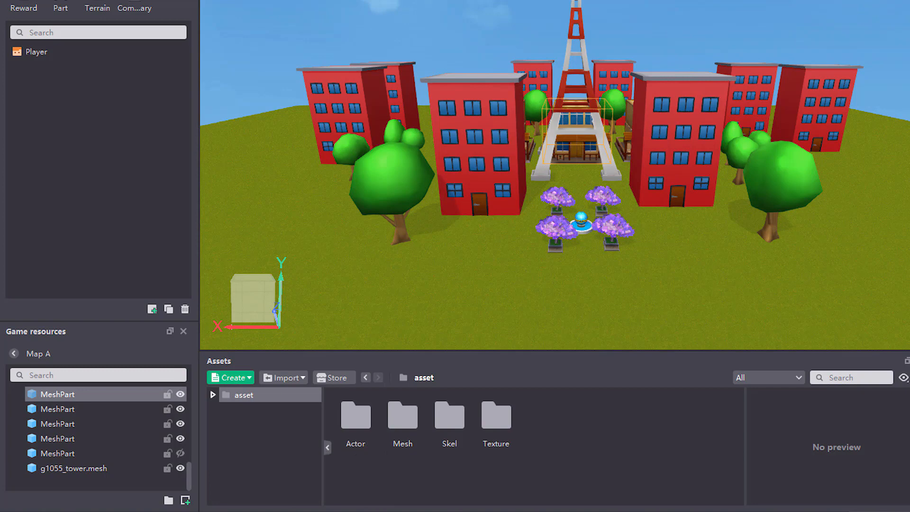
# Hide the tower mesh in the Map A scene and try selecting the house behind it.
pyautogui.click(544, 204)
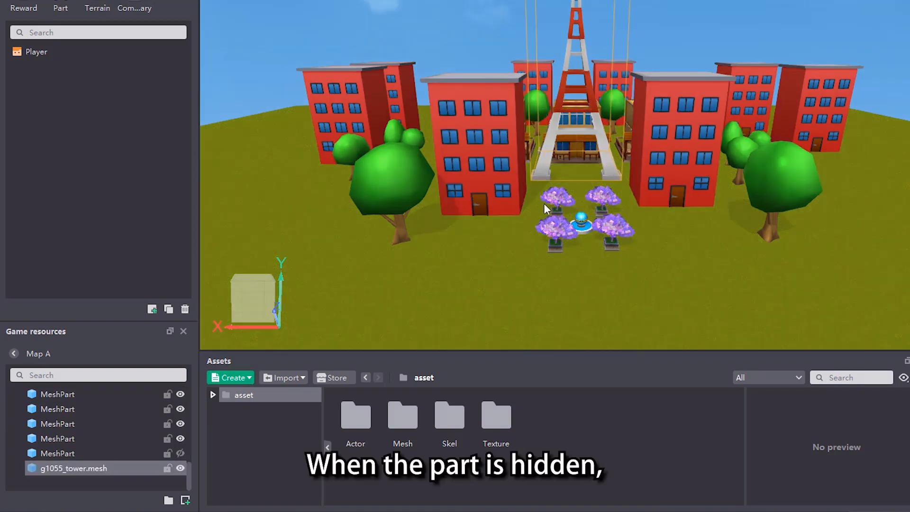
pyautogui.click(181, 469)
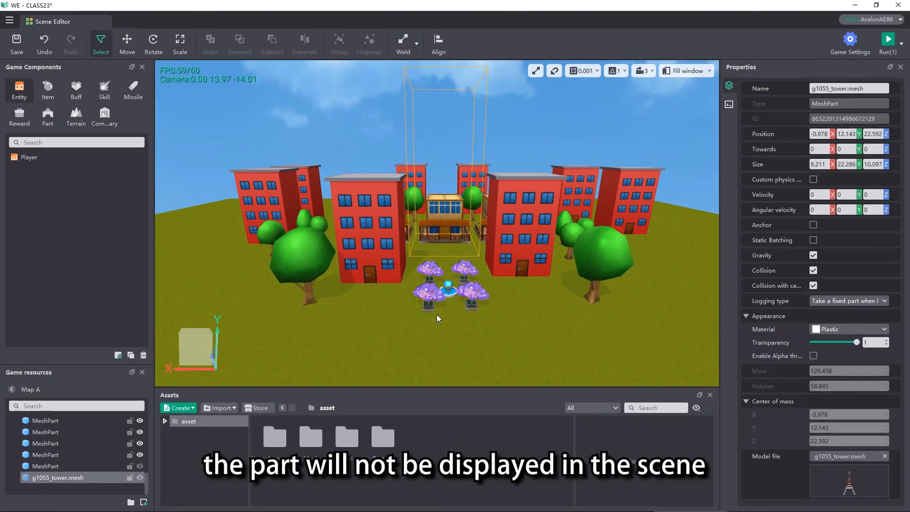
pyautogui.click(531, 328)
pyautogui.click(446, 243)
pyautogui.click(447, 252)
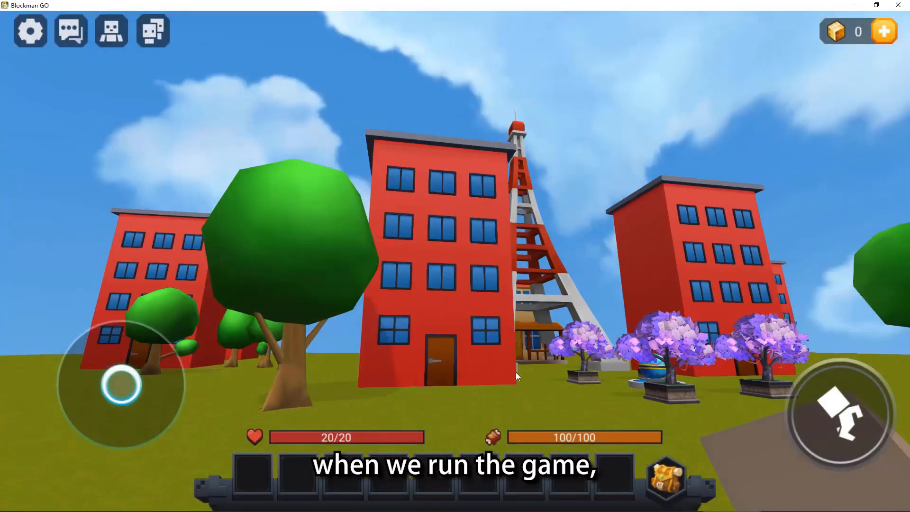
# Walk around the buildings in the Blockman GO test run and examine whether the tower hidden in the editor is displayed.
pyautogui.press('w')
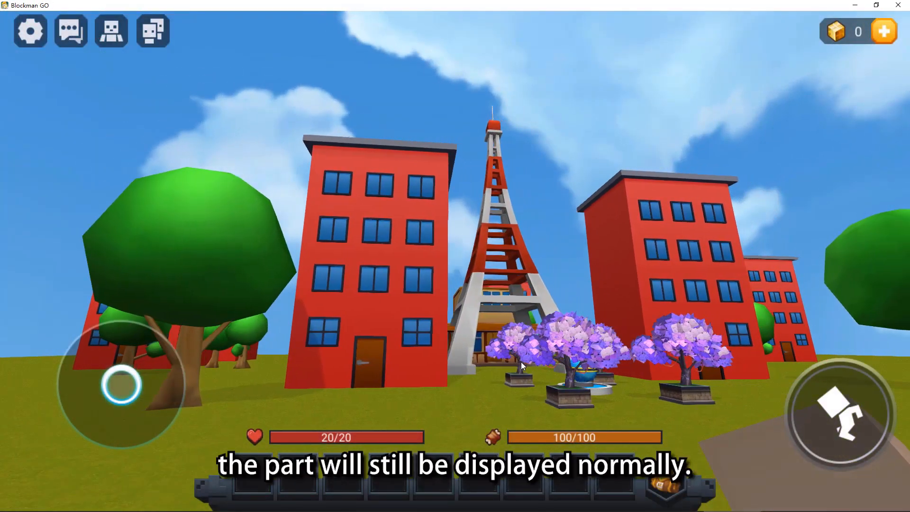
pyautogui.press('d')
pyautogui.moveTo(521, 362)
pyautogui.mouseDown()
pyautogui.moveTo(615, 370)
pyautogui.moveTo(547, 357)
pyautogui.moveTo(540, 366)
pyautogui.moveTo(582, 373)
pyautogui.moveTo(554, 377)
pyautogui.moveTo(693, 380)
pyautogui.moveTo(471, 372)
pyautogui.moveTo(437, 360)
pyautogui.moveTo(439, 346)
pyautogui.moveTo(355, 364)
pyautogui.moveTo(456, 364)
pyautogui.moveTo(460, 377)
pyautogui.moveTo(482, 379)
pyautogui.moveTo(532, 367)
pyautogui.mouseUp()
pyautogui.press('w')
pyautogui.press('w')
pyautogui.press('w')
pyautogui.press('s')
pyautogui.press('w')
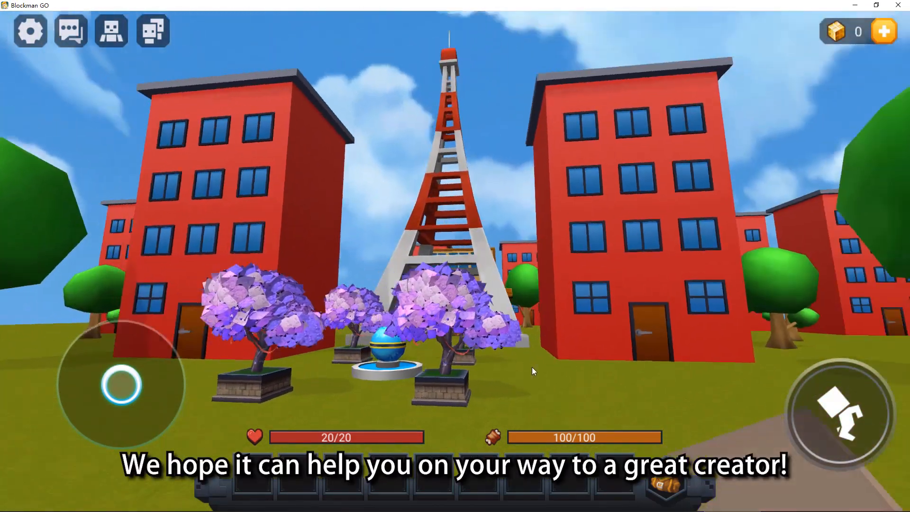
pyautogui.press('s')
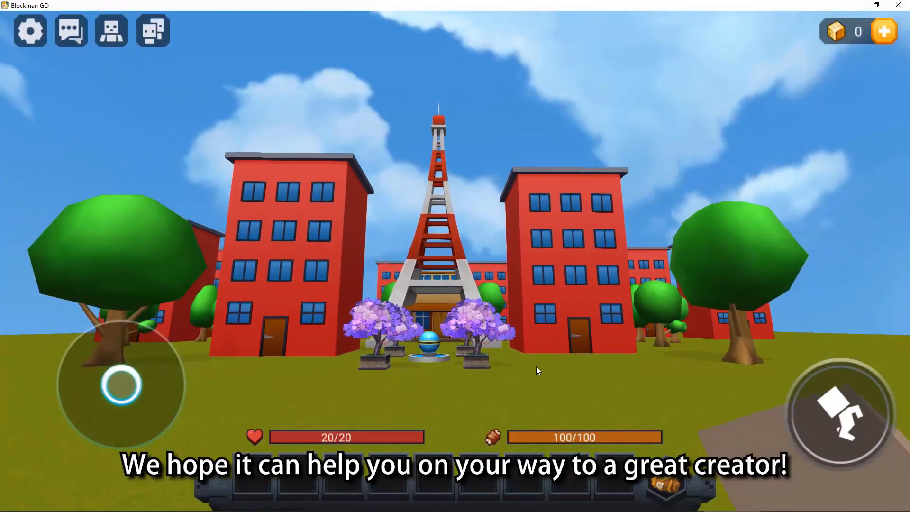
pyautogui.press('w')
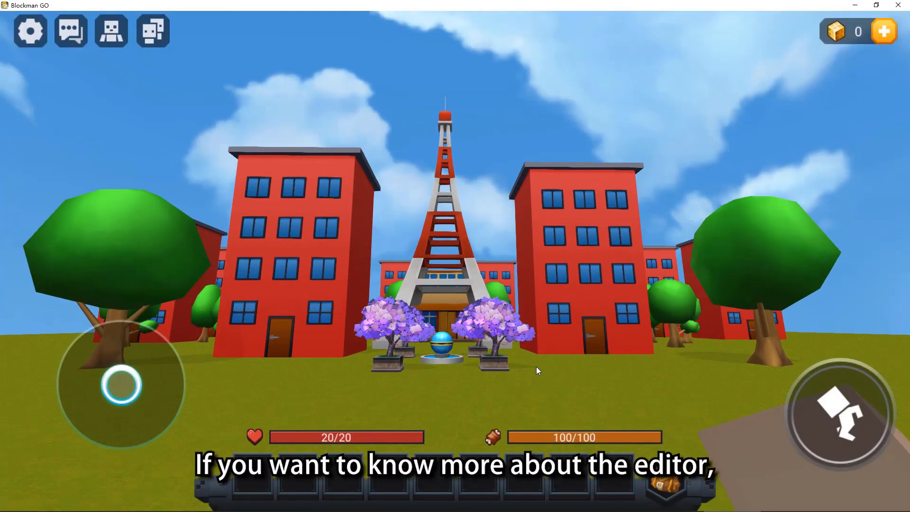